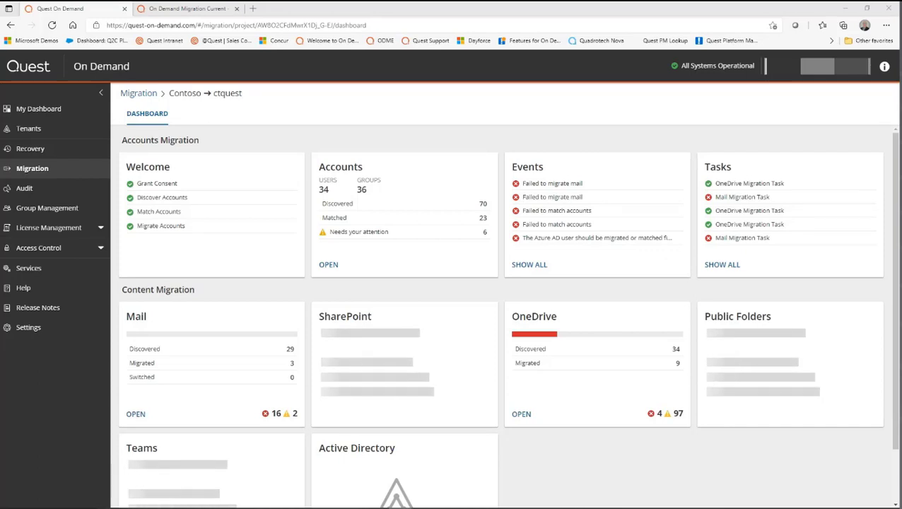
Open the accounts list of the Contoso → ctquest project and start a new mapping-from-file task.
click(327, 265)
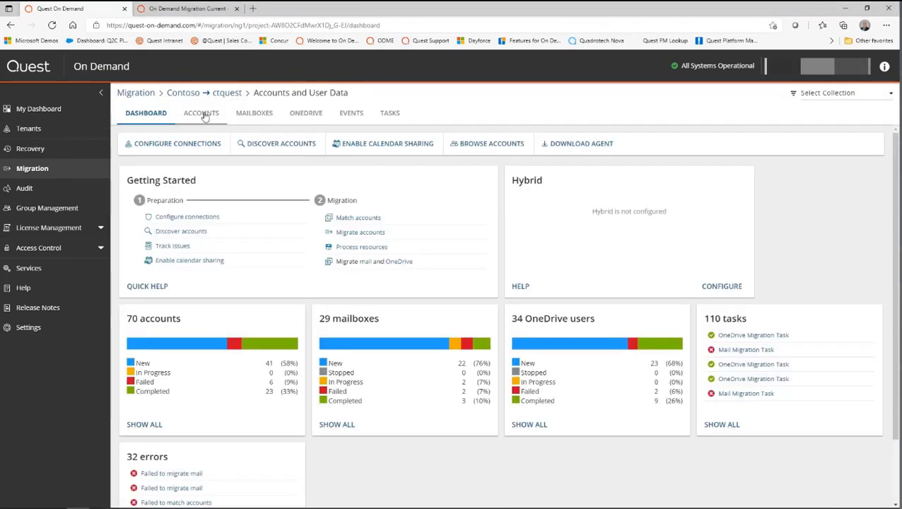
click(203, 115)
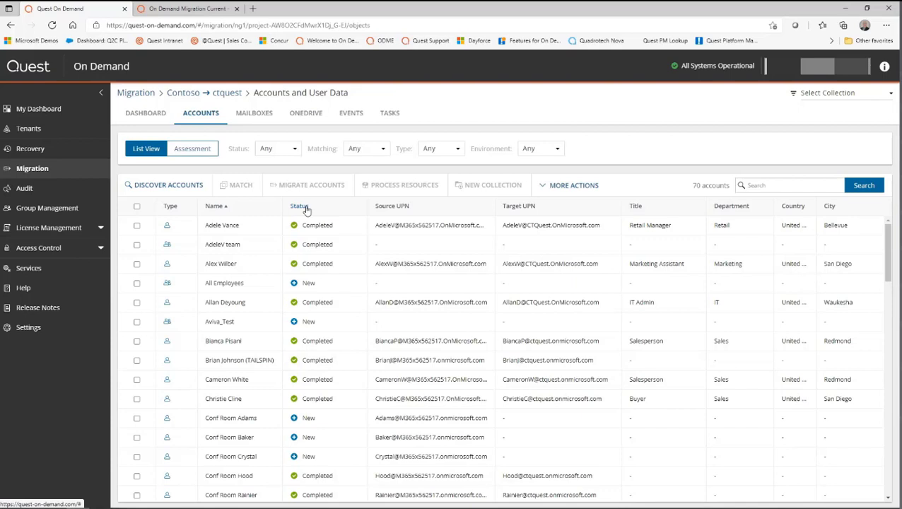
click(138, 228)
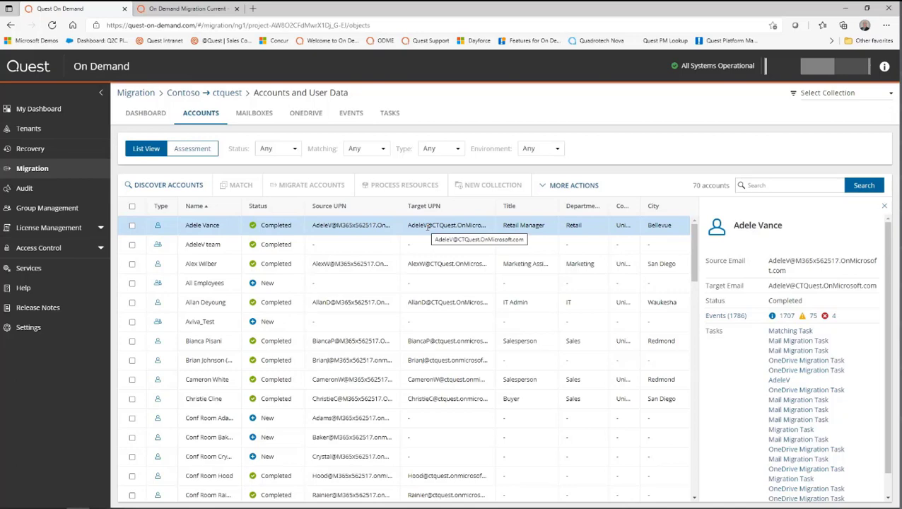
click(567, 186)
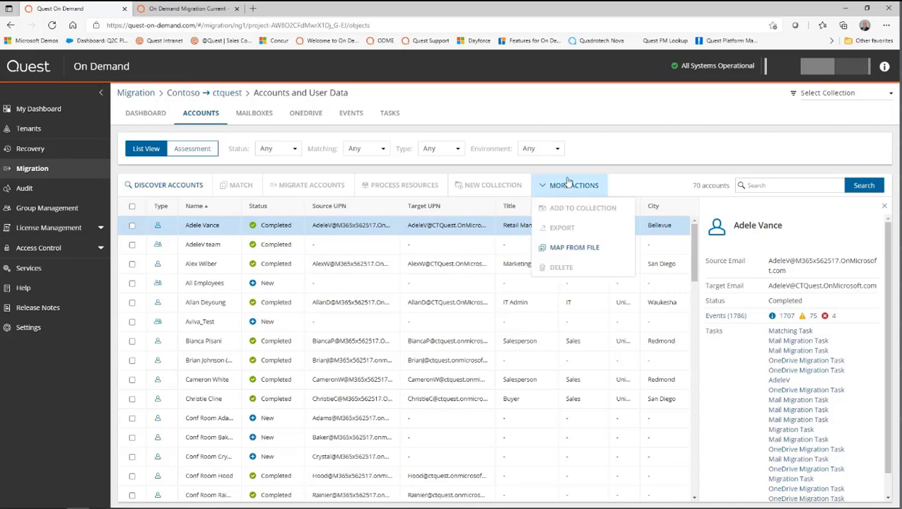
click(569, 249)
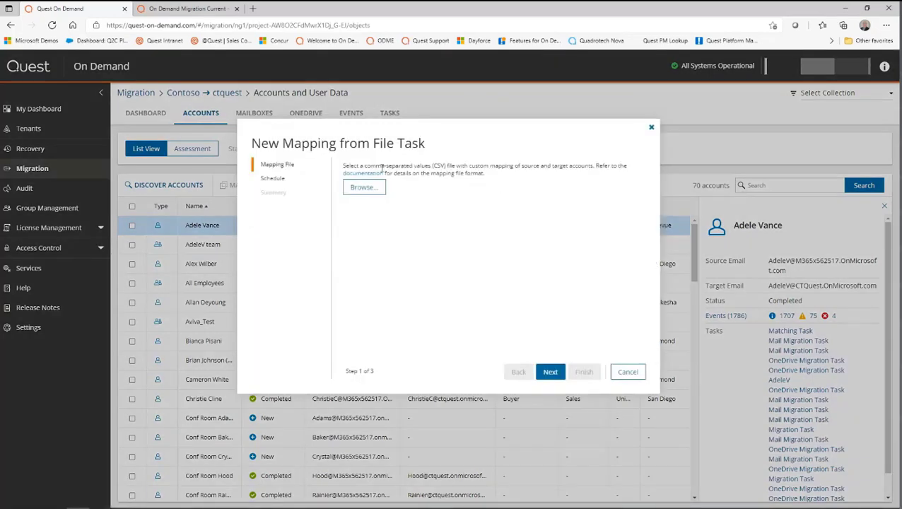
Look up the Account Migration topics in the On Demand Migration administrator guide, and return to the new mapping task.
click(189, 9)
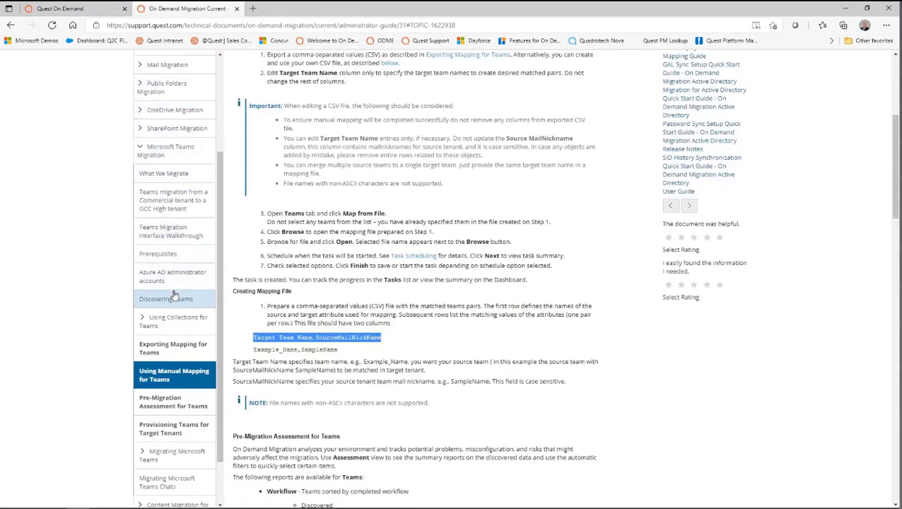
scroll(158, 223, up, 3)
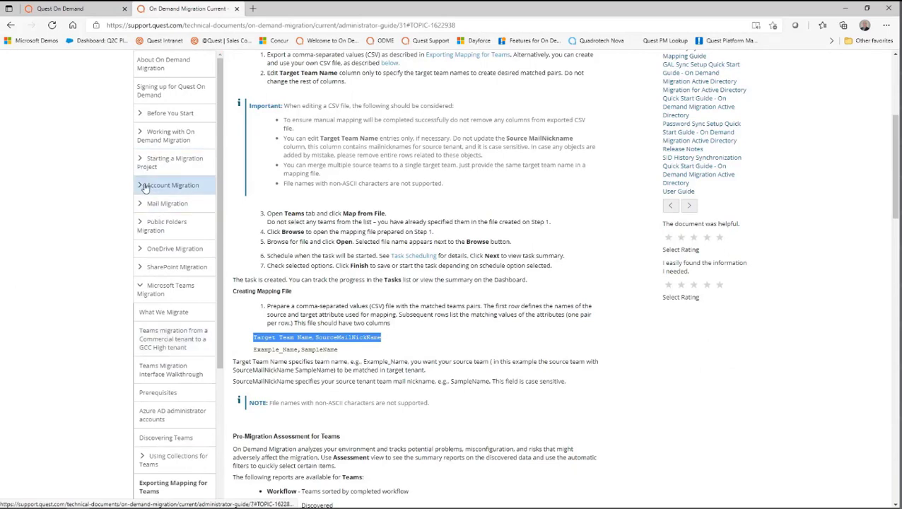
click(147, 184)
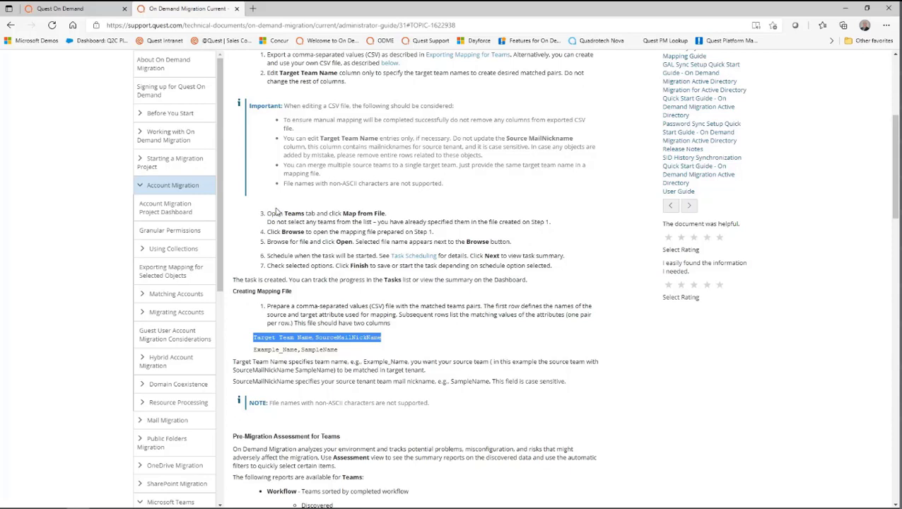
click(64, 9)
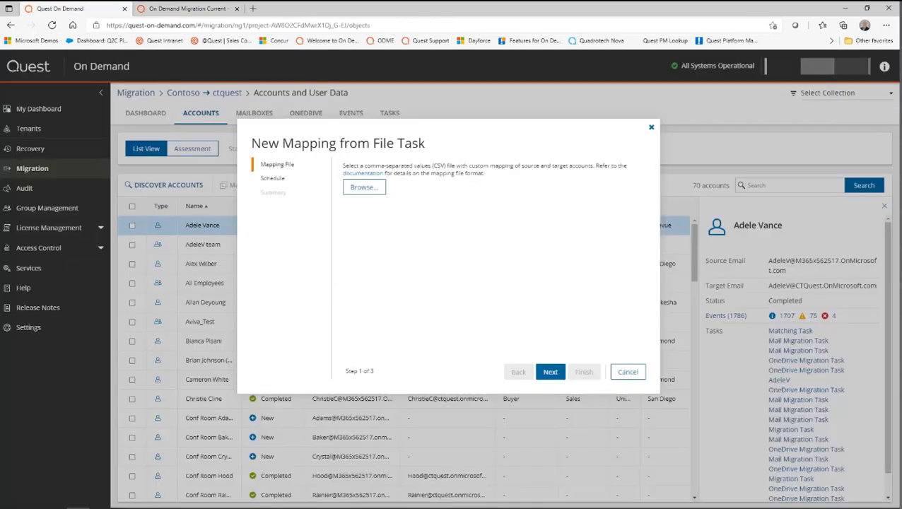
Check the account pairs in 2becomes1.csv in Notepad and create a mapping task from that file, scheduled to start now.
key(alt+Tab)
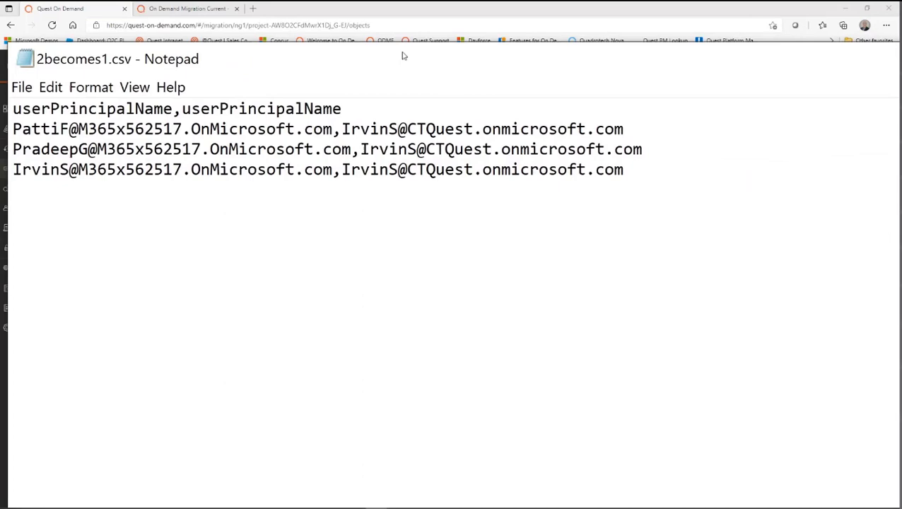
drag(403, 56, 441, 108)
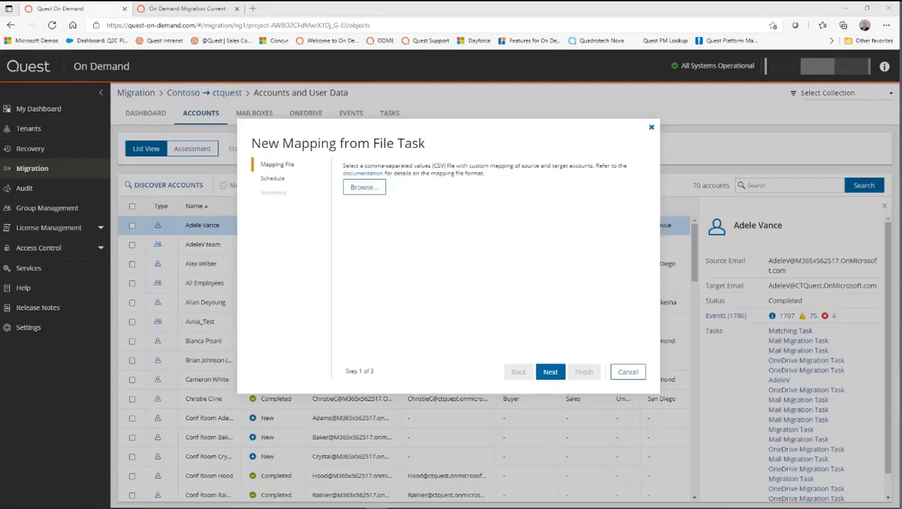
click(363, 190)
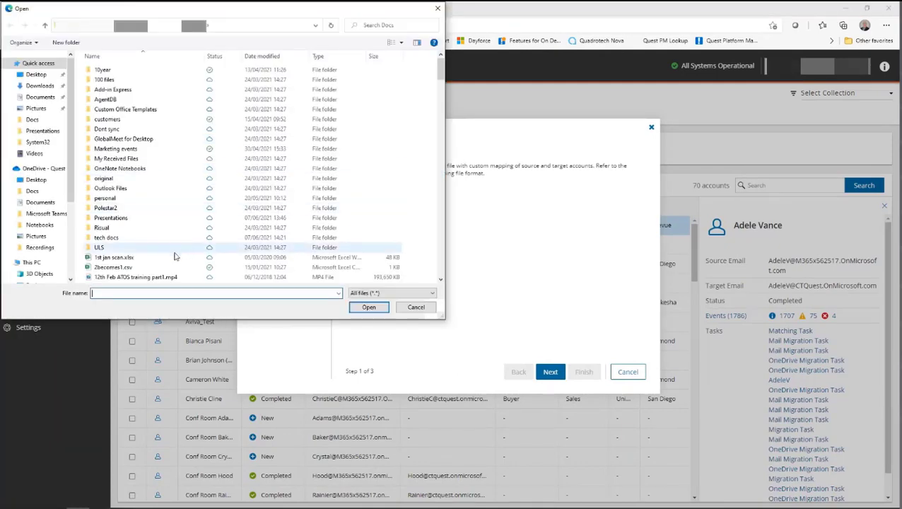
click(110, 267)
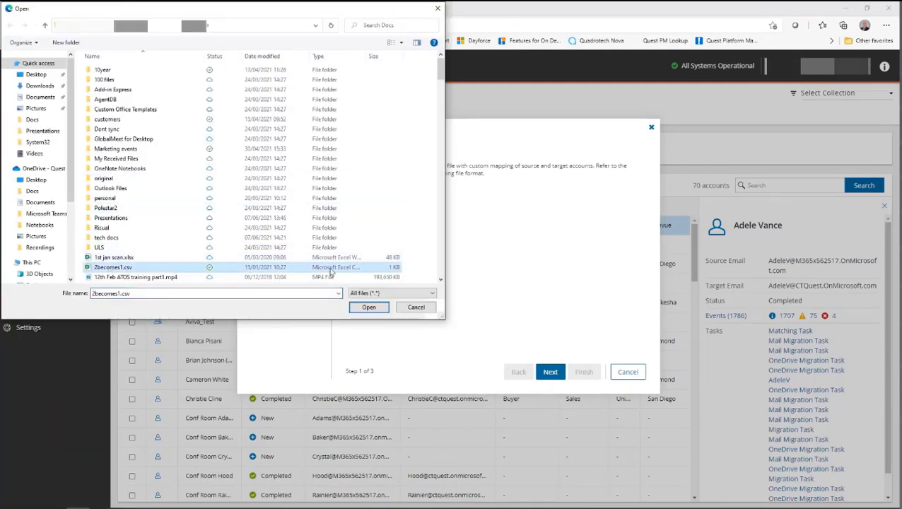
click(368, 307)
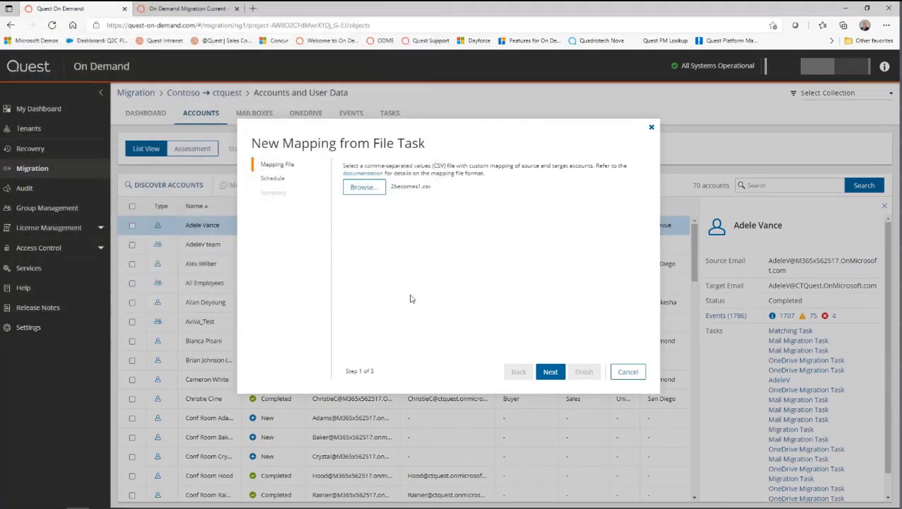
click(557, 372)
click(558, 373)
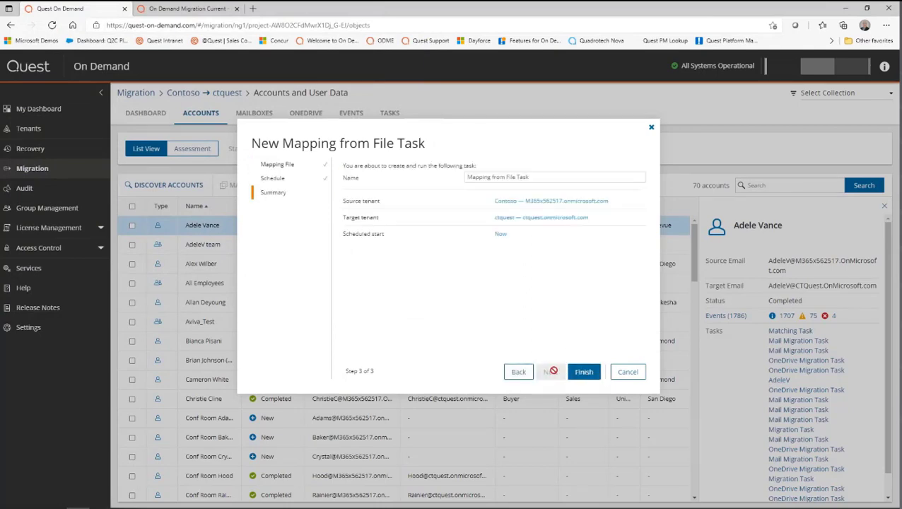
click(586, 372)
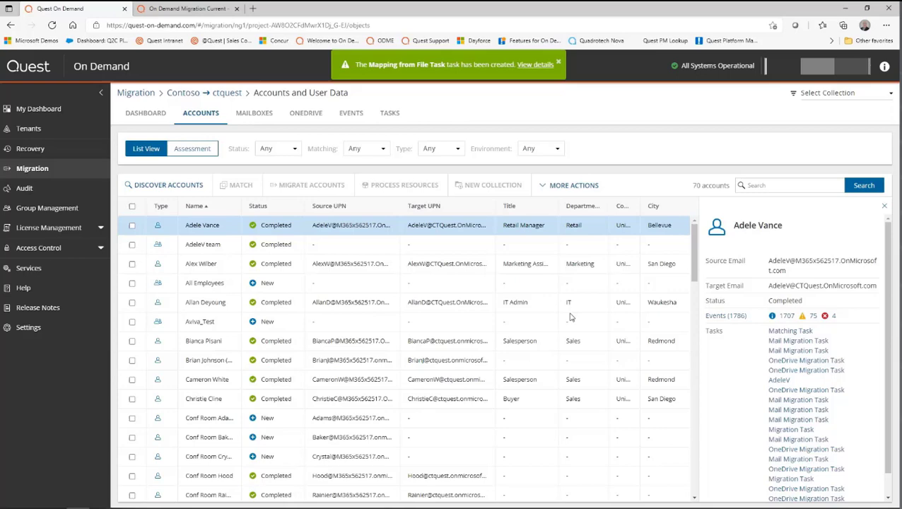
Find the source accounts from the mapping file in the accounts list and check the target account of the first one.
scroll(489, 311, down, 4)
scroll(489, 311, down, 3)
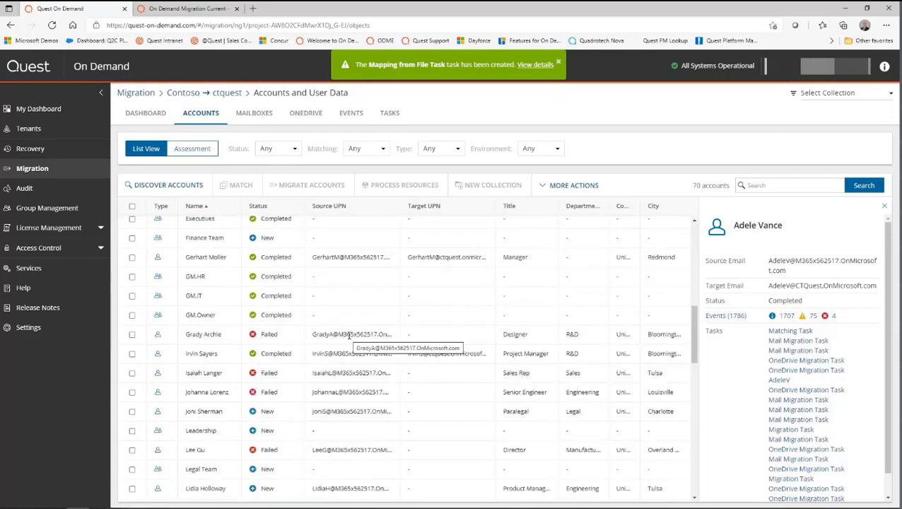
scroll(348, 337, down, 6)
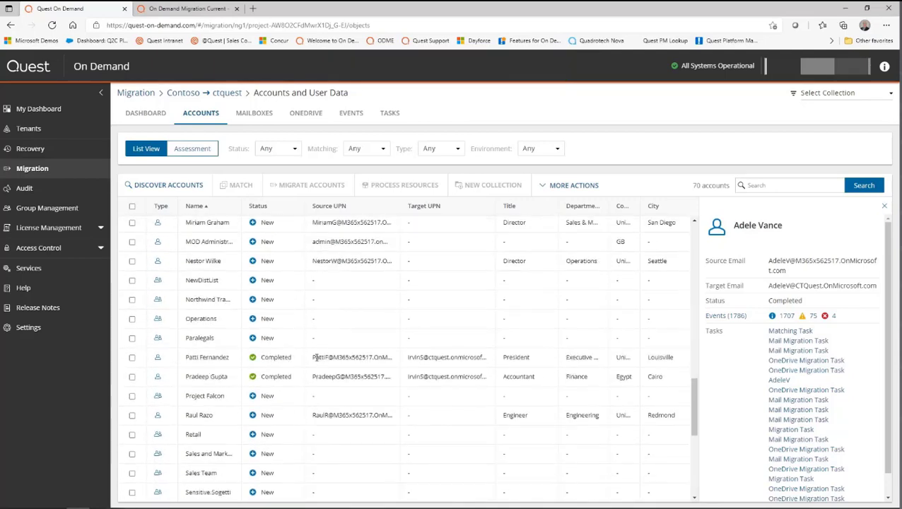
drag(315, 356, 492, 363)
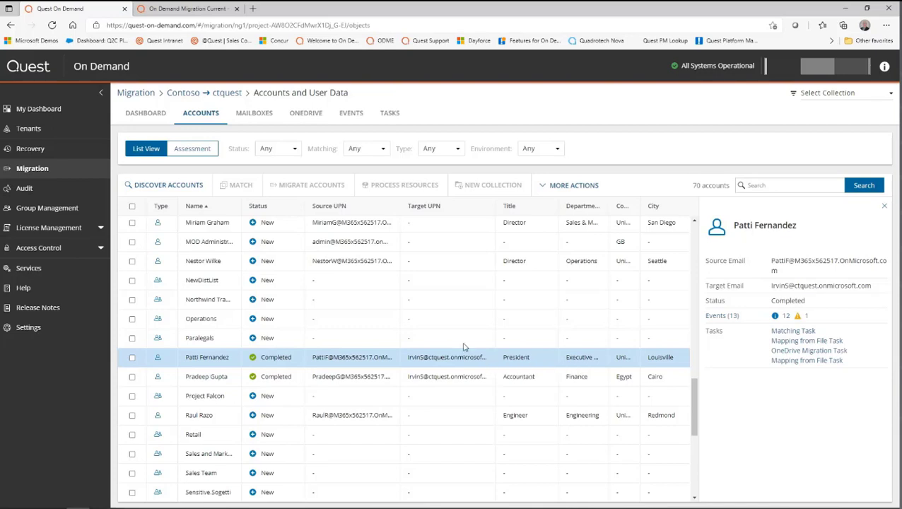
Open the teams list in the Teams workspace of the Contoso → ctquest migration project.
click(229, 94)
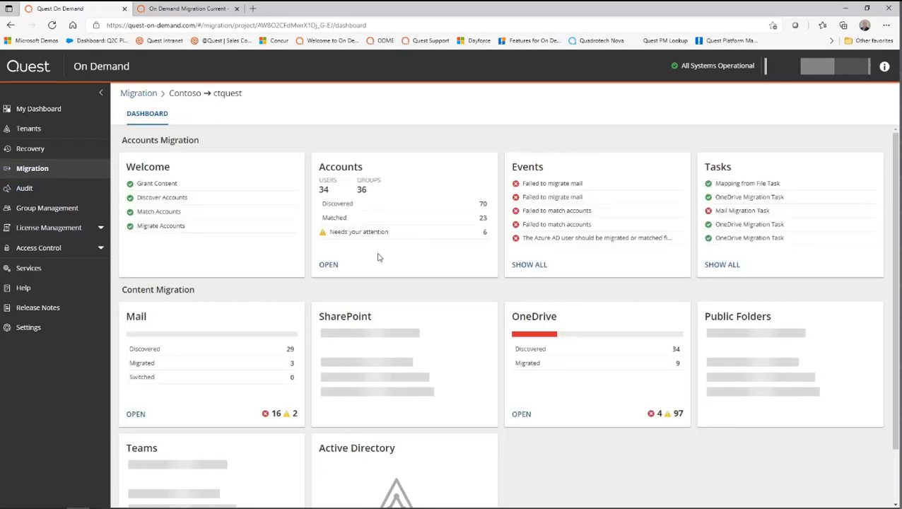
click(143, 449)
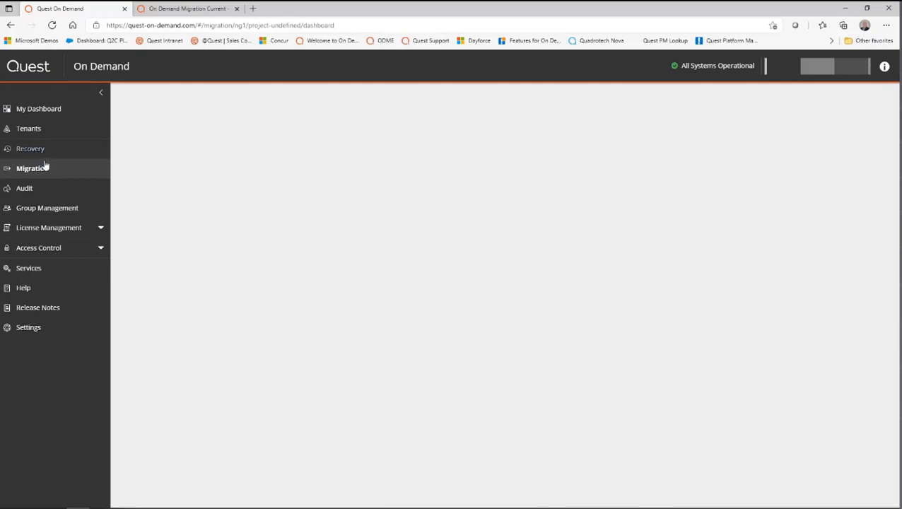
click(44, 168)
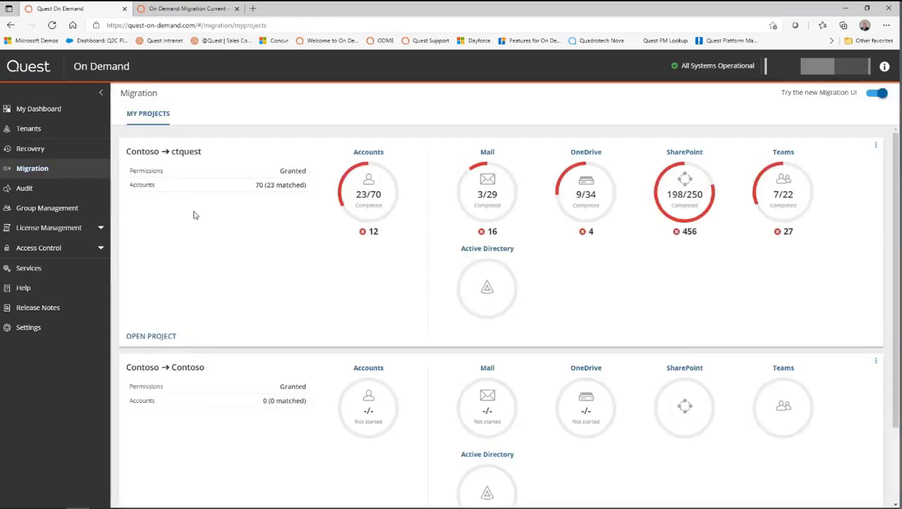
click(154, 150)
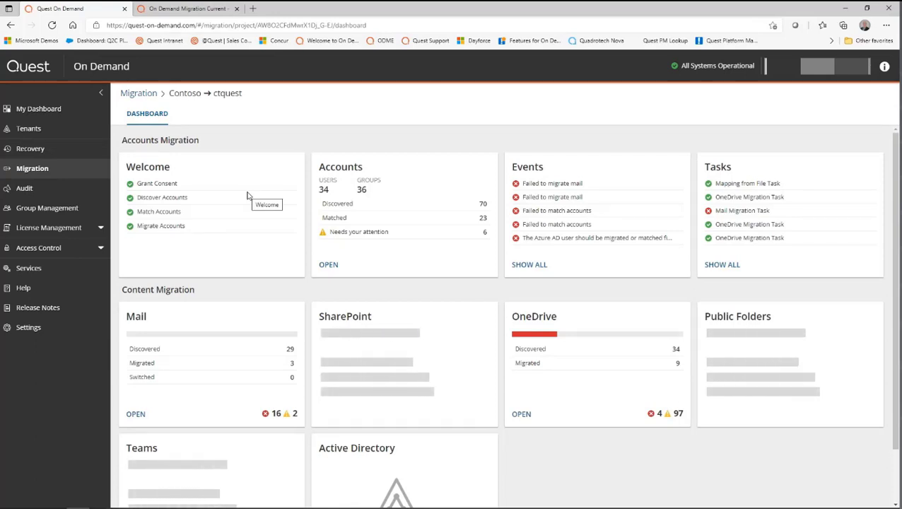
click(155, 471)
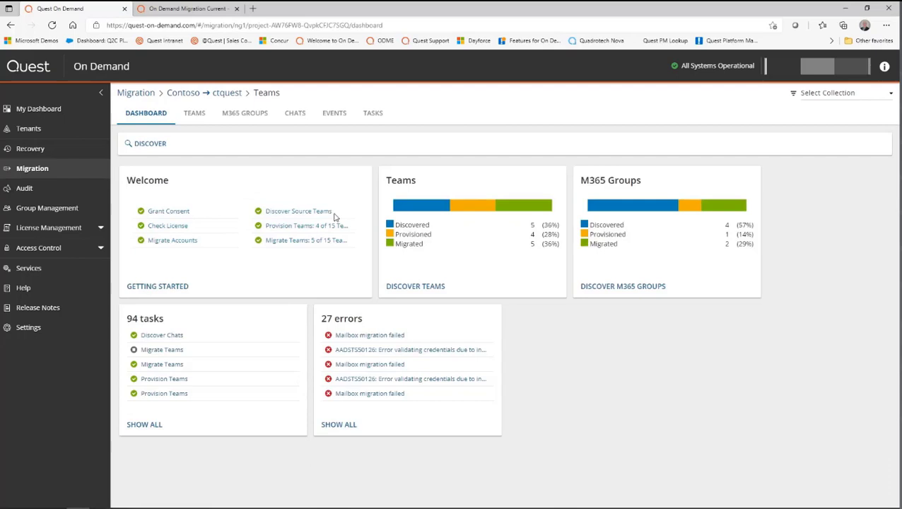
click(197, 115)
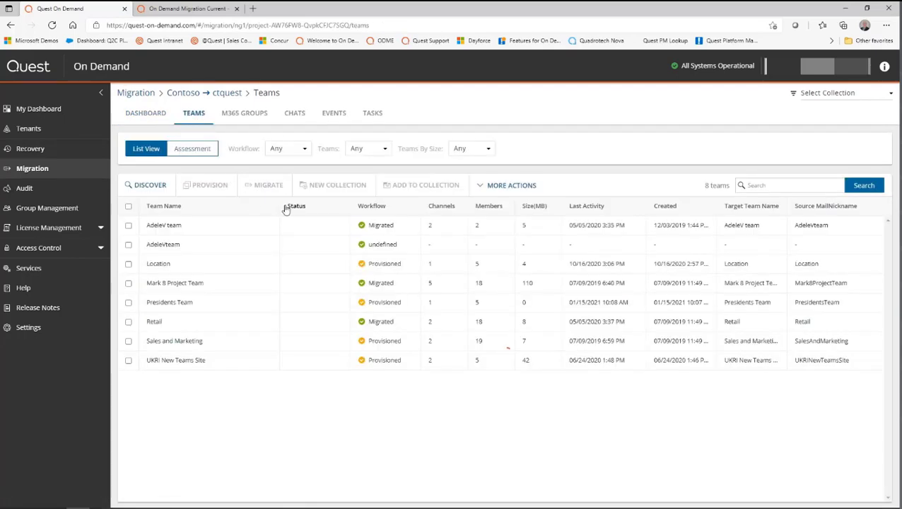
Select the first listed team and the Location team, and export them as a CSV.
click(504, 185)
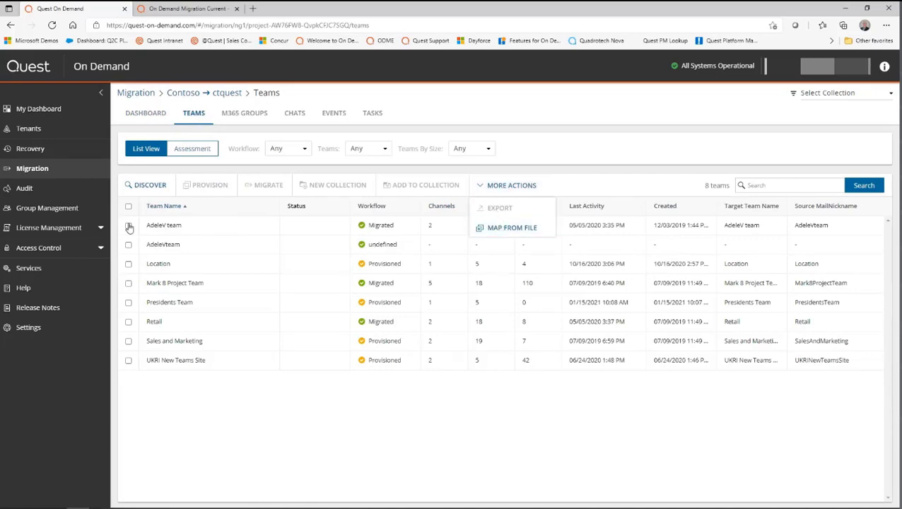
click(128, 225)
click(128, 263)
click(514, 187)
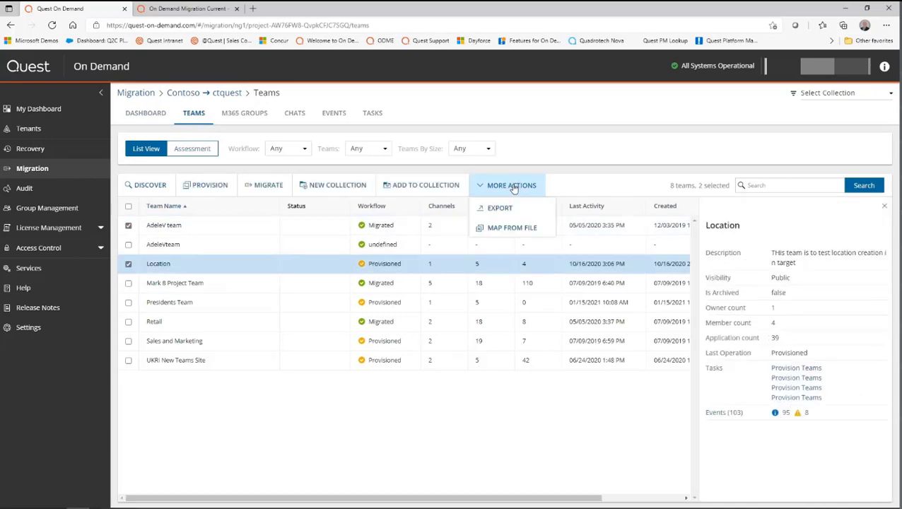
click(499, 211)
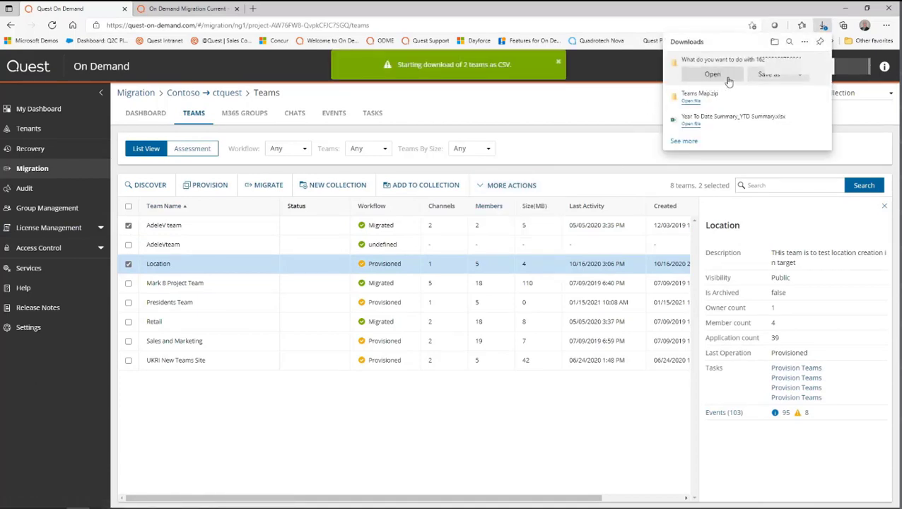
Inspect the exported teams CSV in Excel with its columns fitted to their contents, and close it without saving.
click(714, 74)
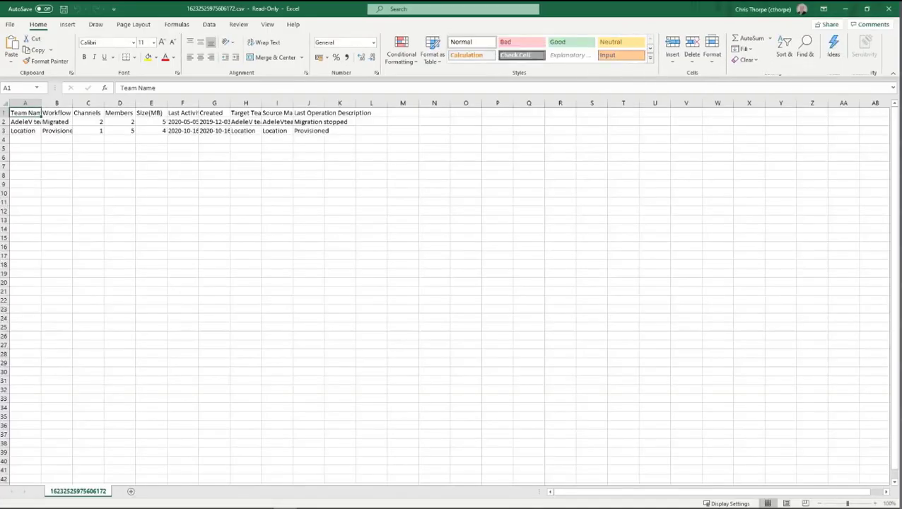
click(5, 104)
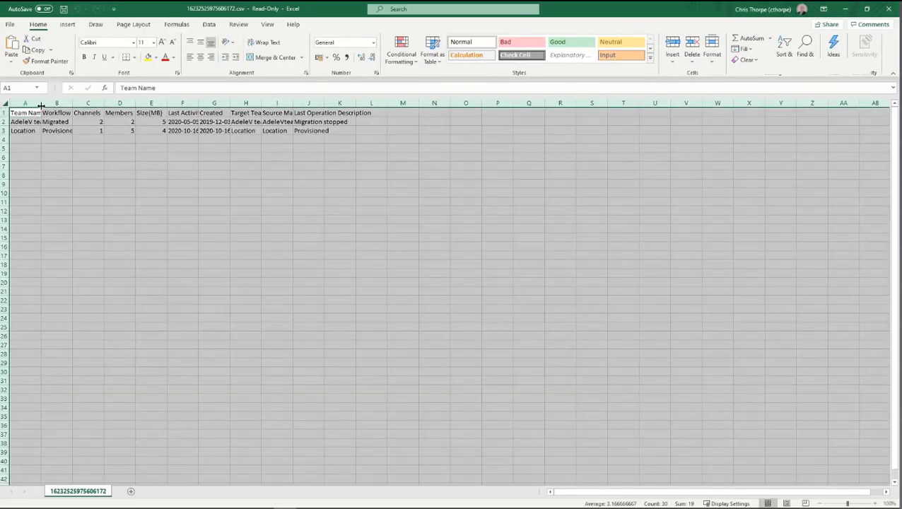
double_click(41, 105)
click(94, 201)
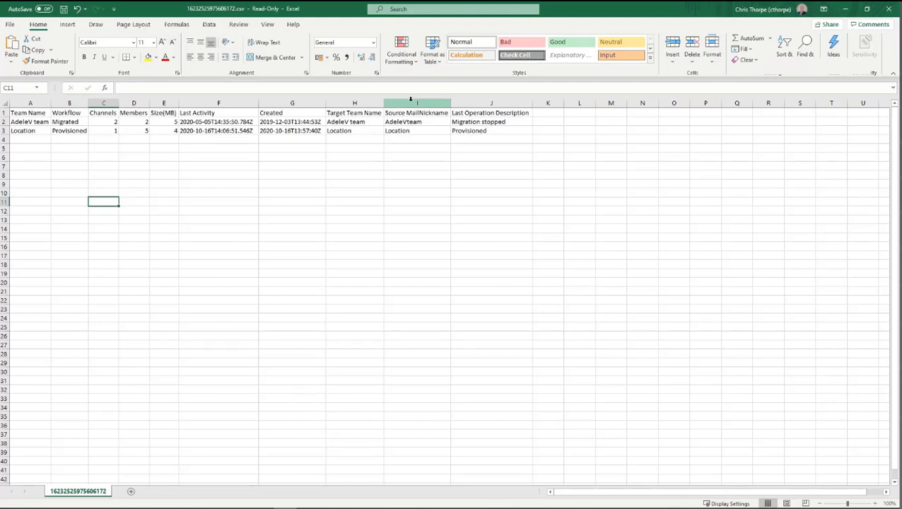
key(alt+F4)
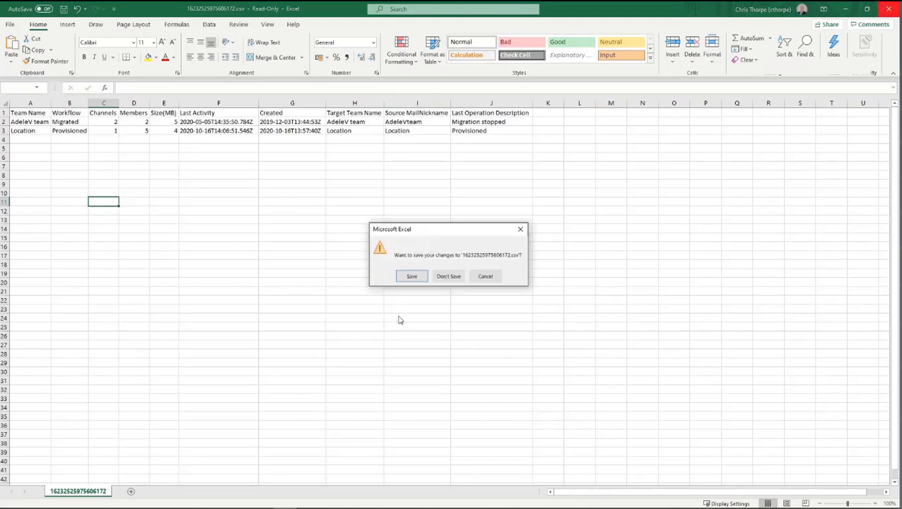
click(446, 276)
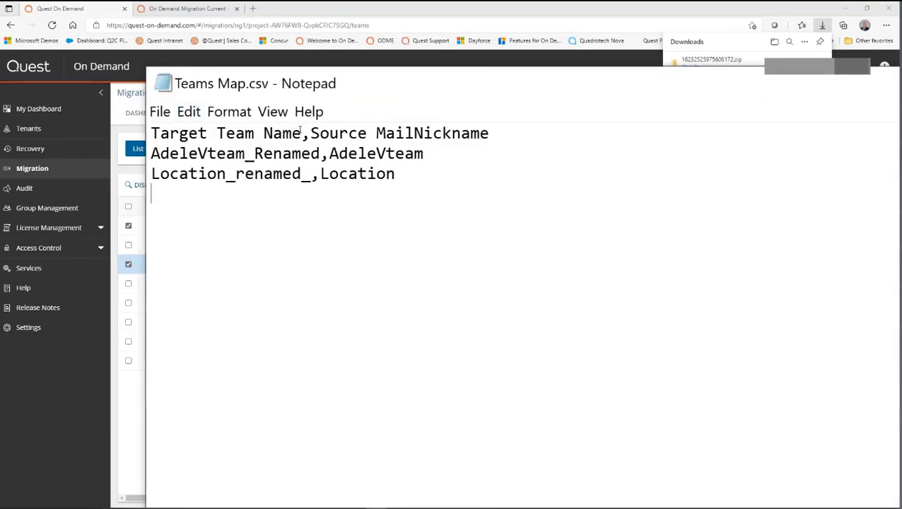
Review the Target Team Name and Source MailNickname columns and the first team's entry in Teams Map.csv, and return to the teams list.
drag(301, 132, 151, 133)
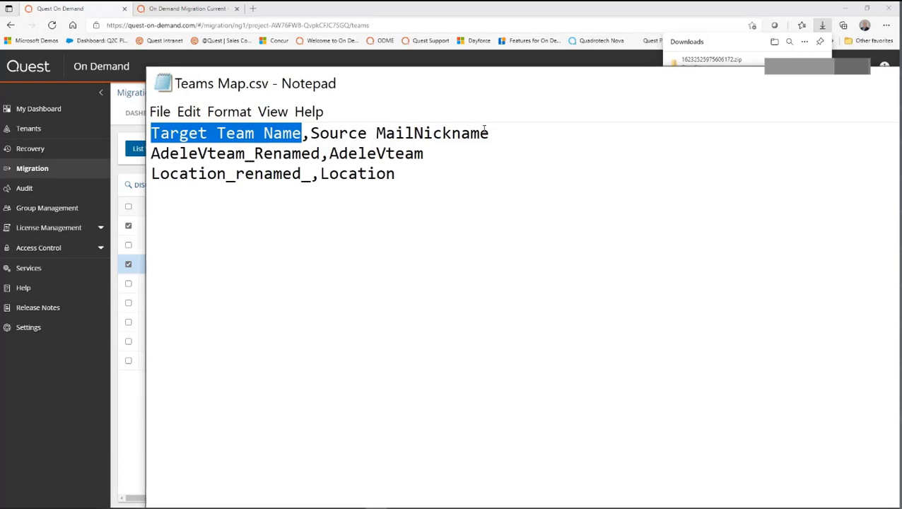
drag(489, 133, 319, 132)
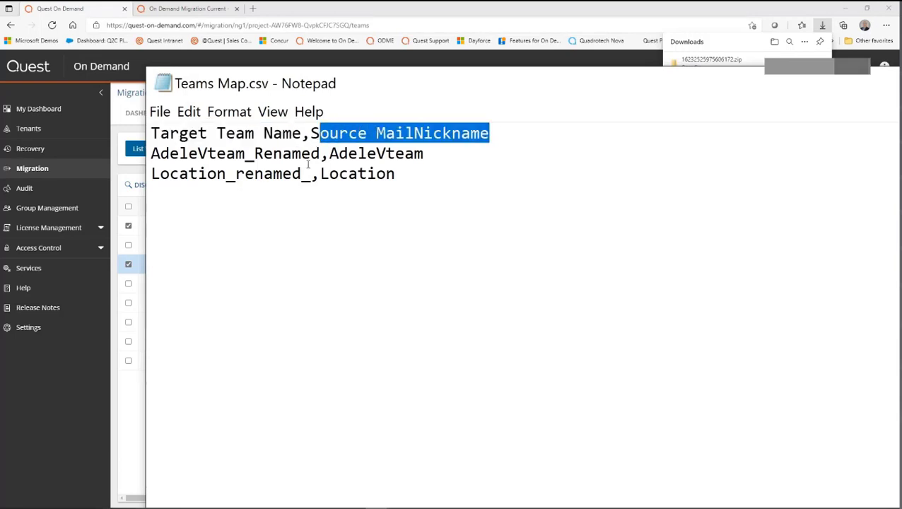
click(363, 217)
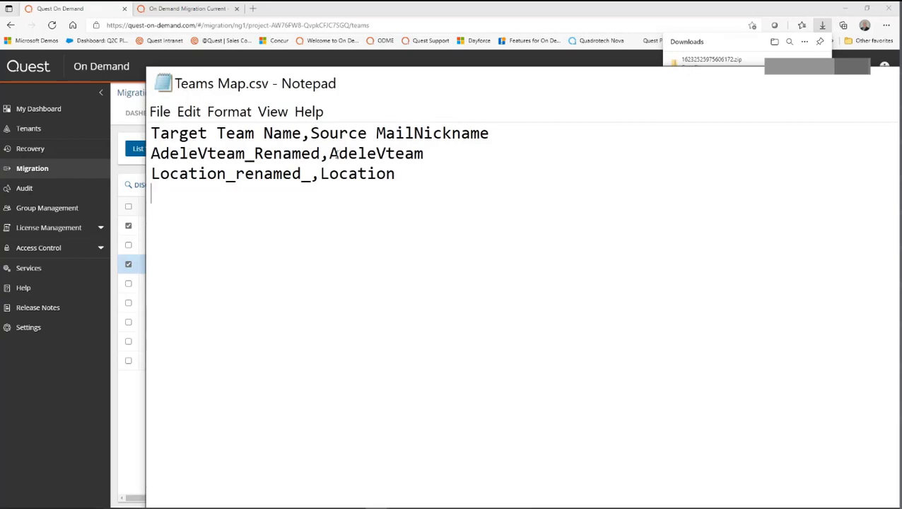
drag(338, 153, 424, 153)
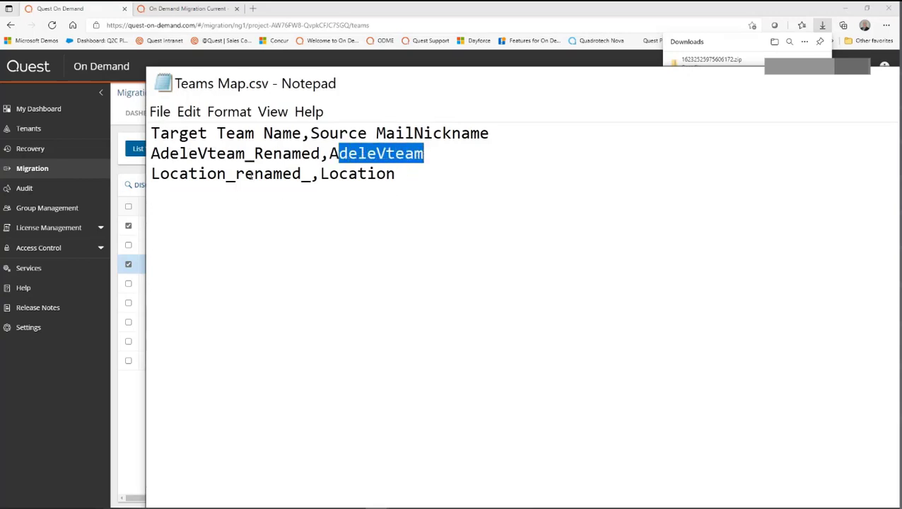
click(672, 75)
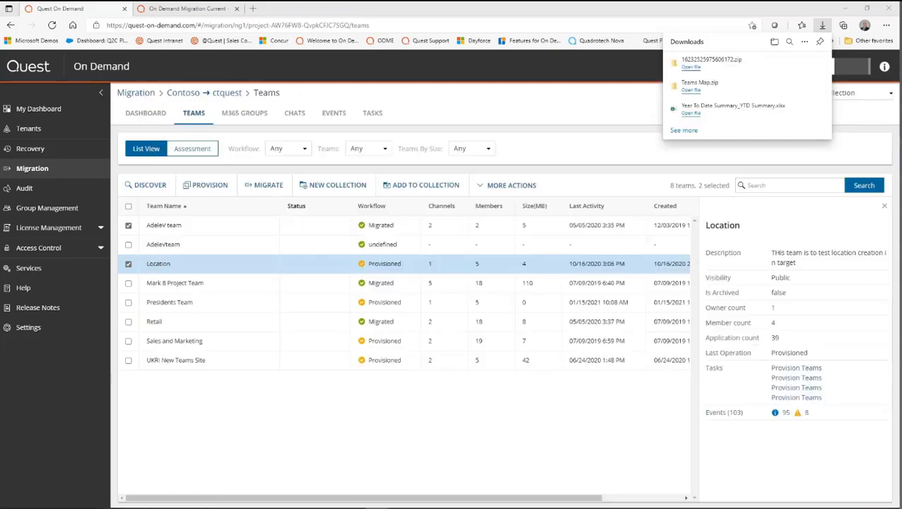
Create a Mapping from File task for the teams using Teams Map.csv, with the start scheduled for now and the default task name.
click(509, 186)
click(504, 229)
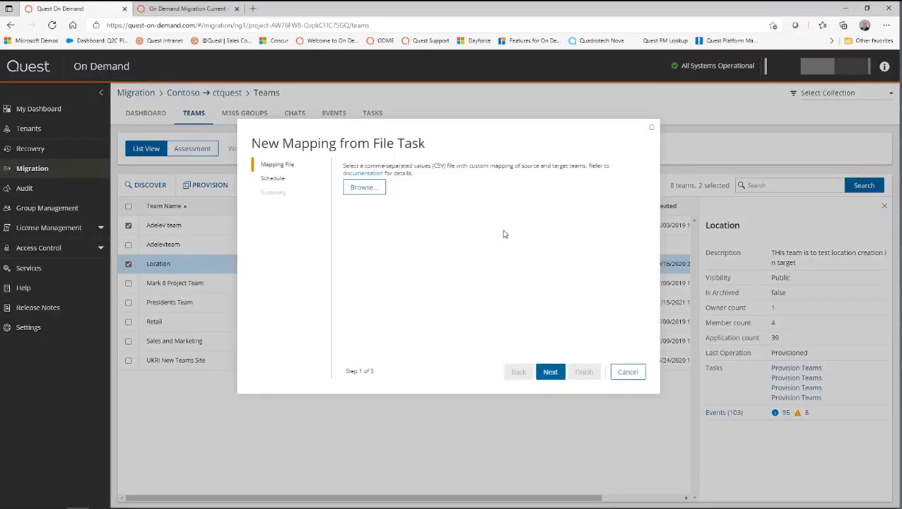
click(367, 190)
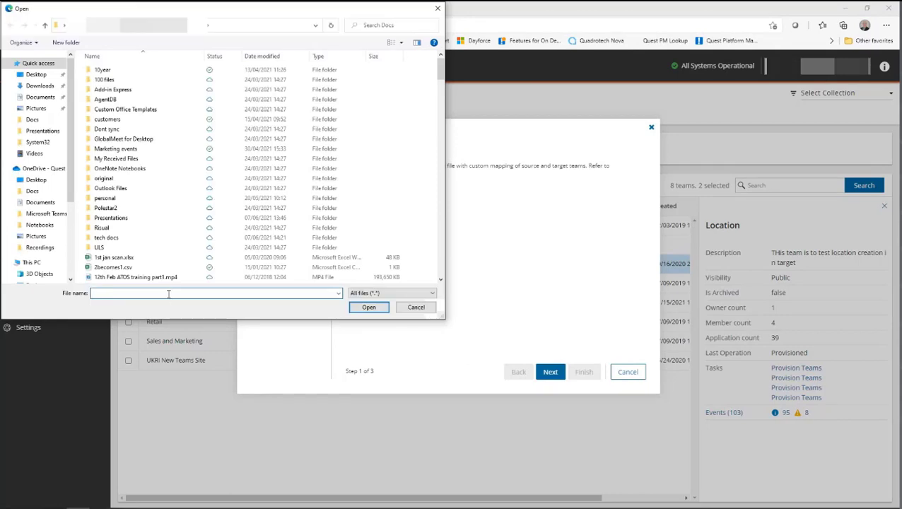
text(team)
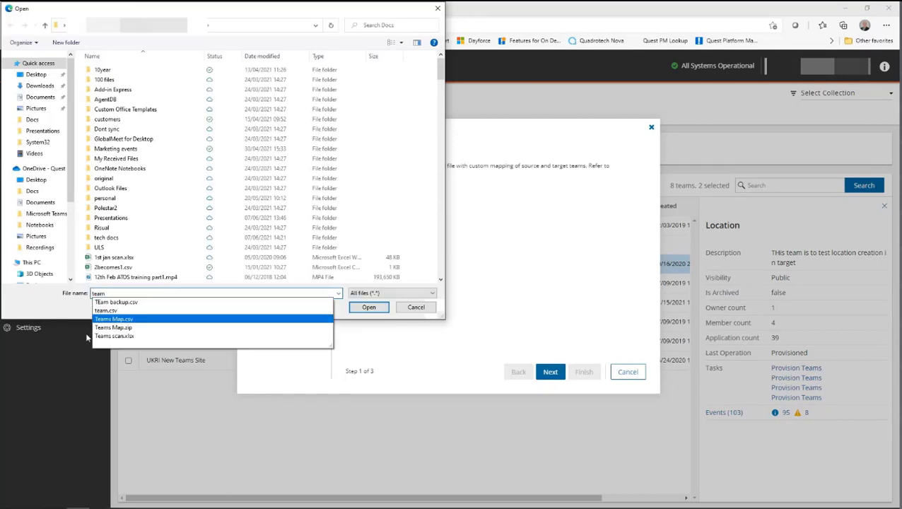
click(117, 320)
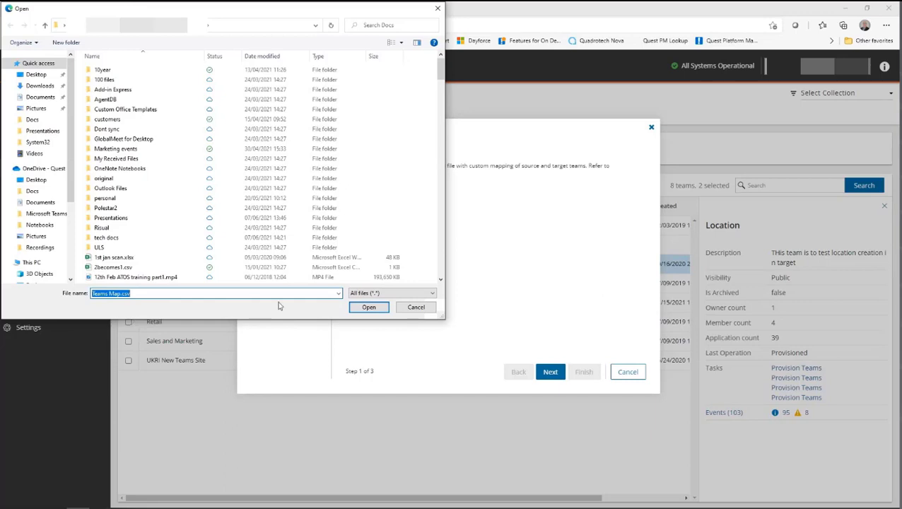
click(365, 307)
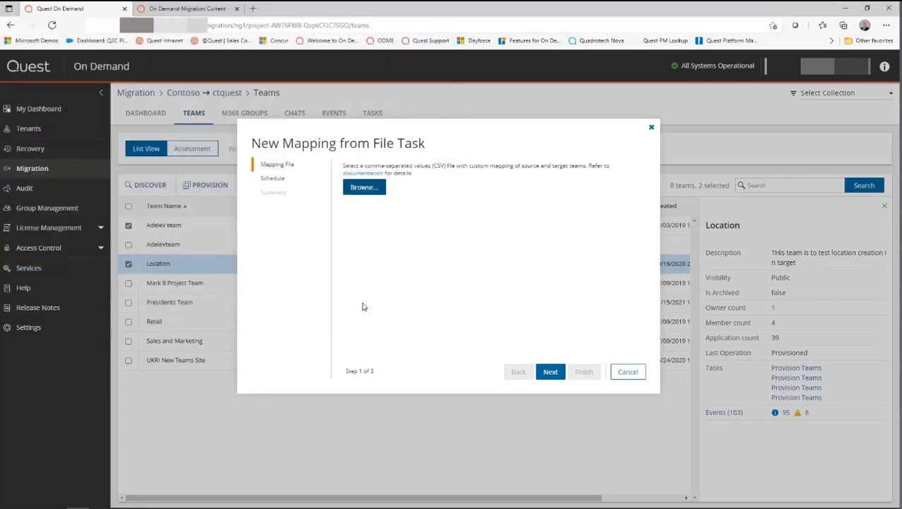
click(553, 379)
click(553, 376)
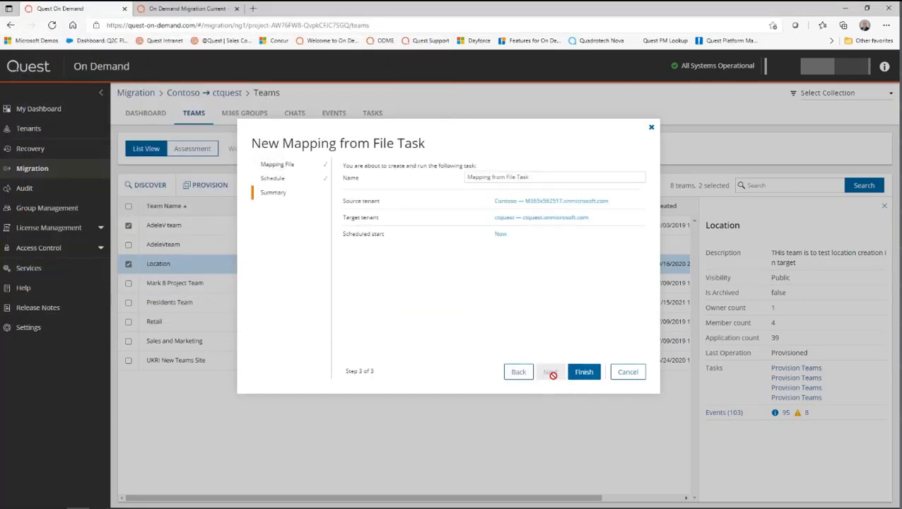
click(584, 373)
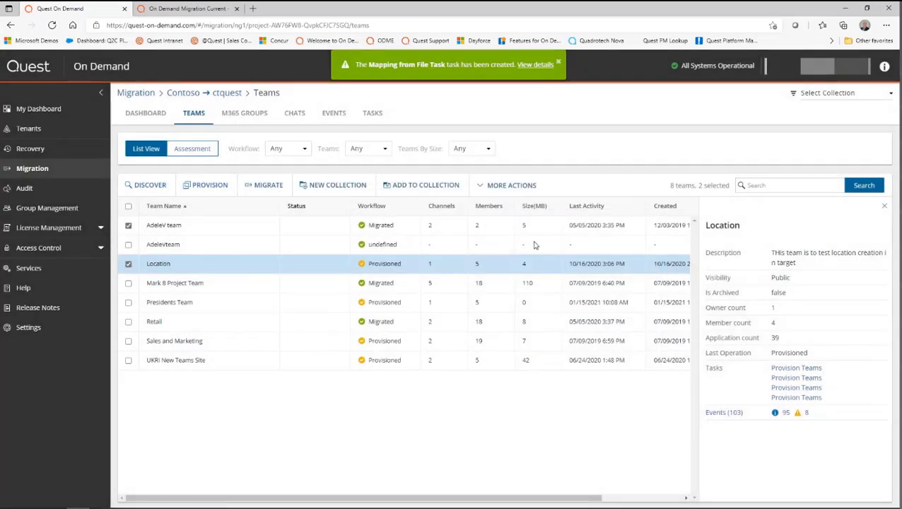
Check the mapping task in the Teams workspace's task list and the resulting target team names in the teams list.
click(372, 114)
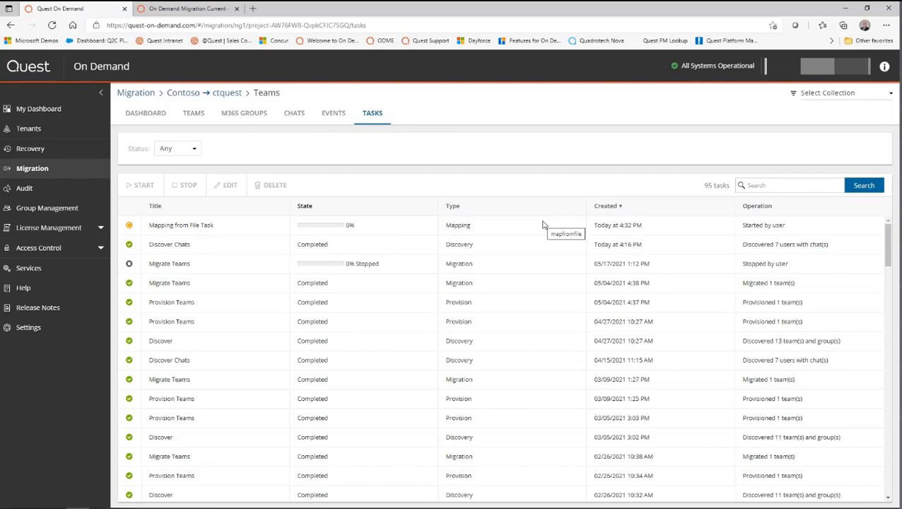
click(193, 113)
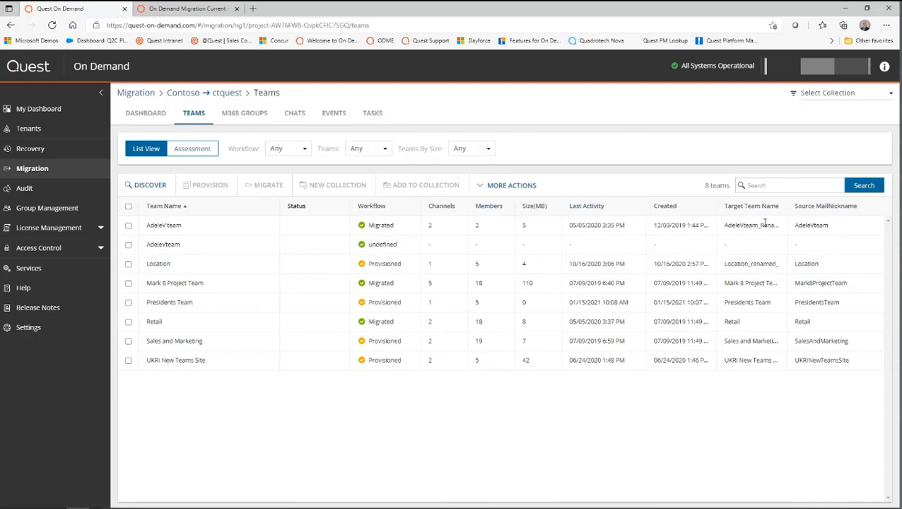
drag(765, 223, 728, 226)
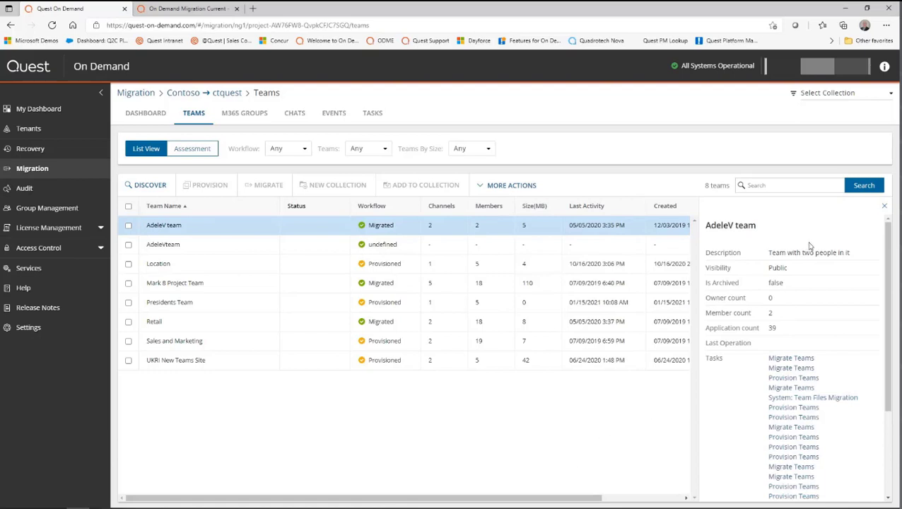
click(884, 205)
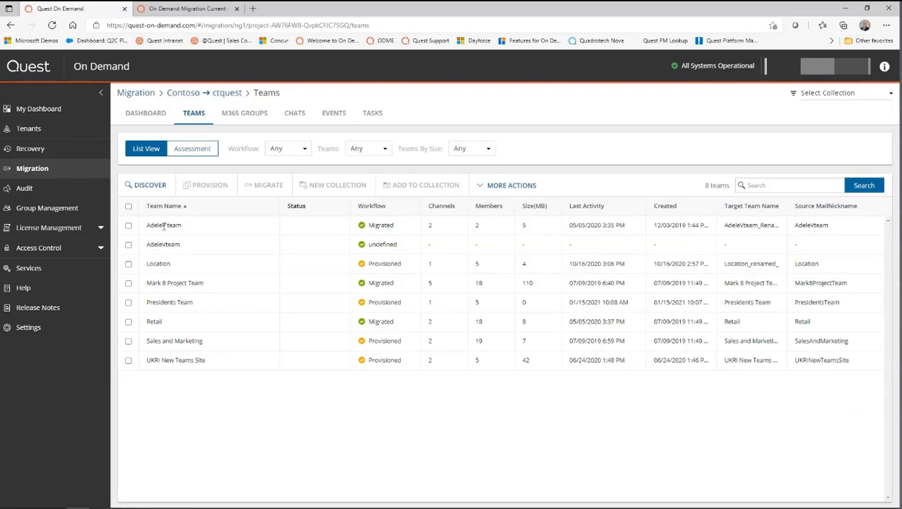
Create a provision task for the first listed team, keeping the original-name-plus-suffix option, the Migrated suffix and the Default teams location.
click(127, 226)
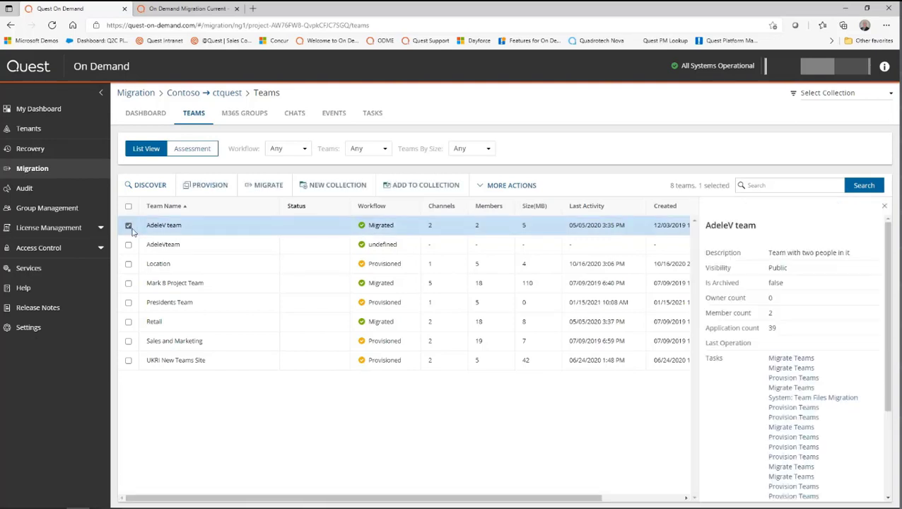
click(210, 186)
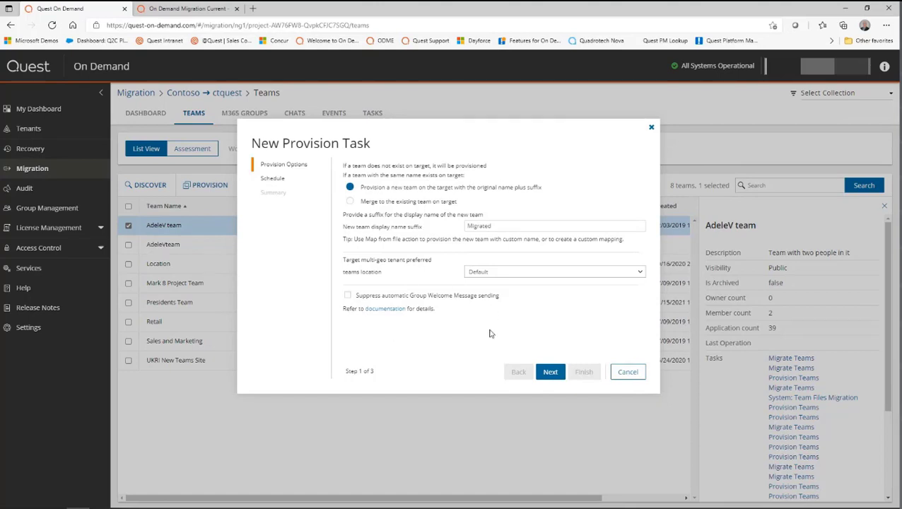
click(552, 378)
click(552, 379)
click(581, 372)
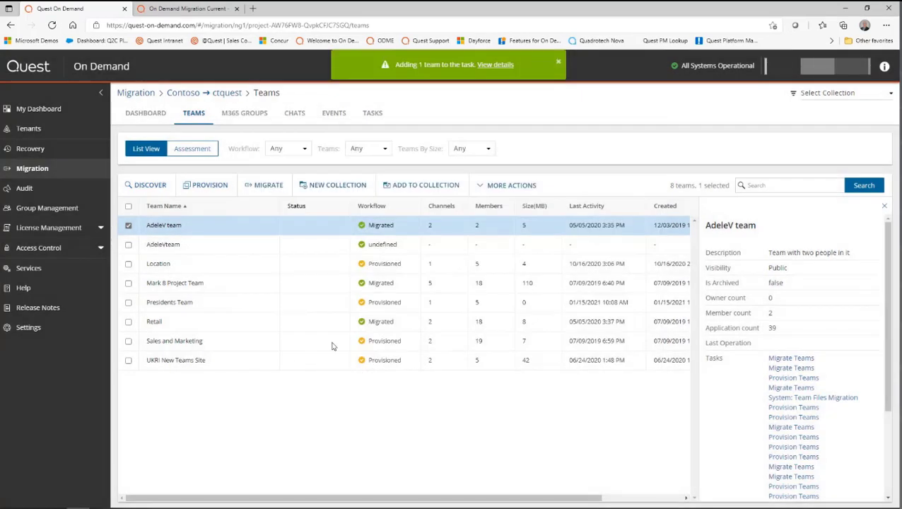